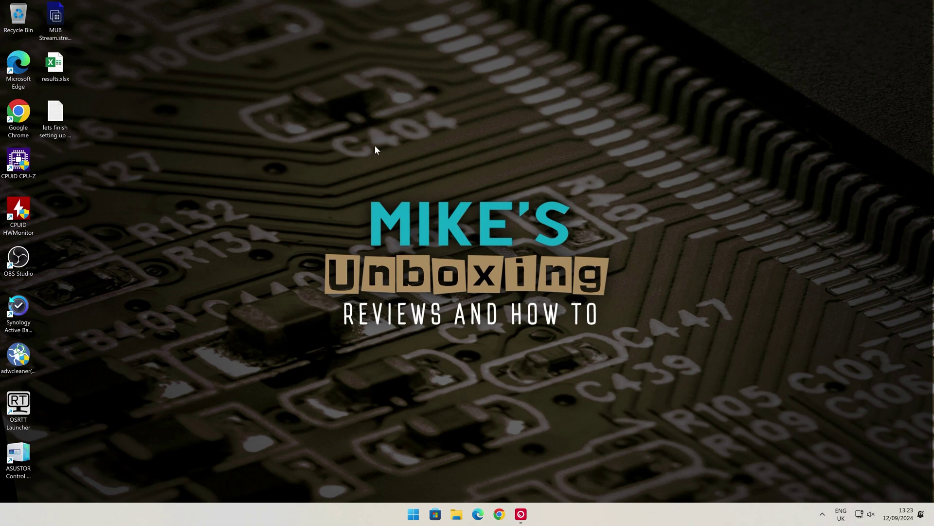
- Open Windows Settings on the System > Notifications page
click(414, 515)
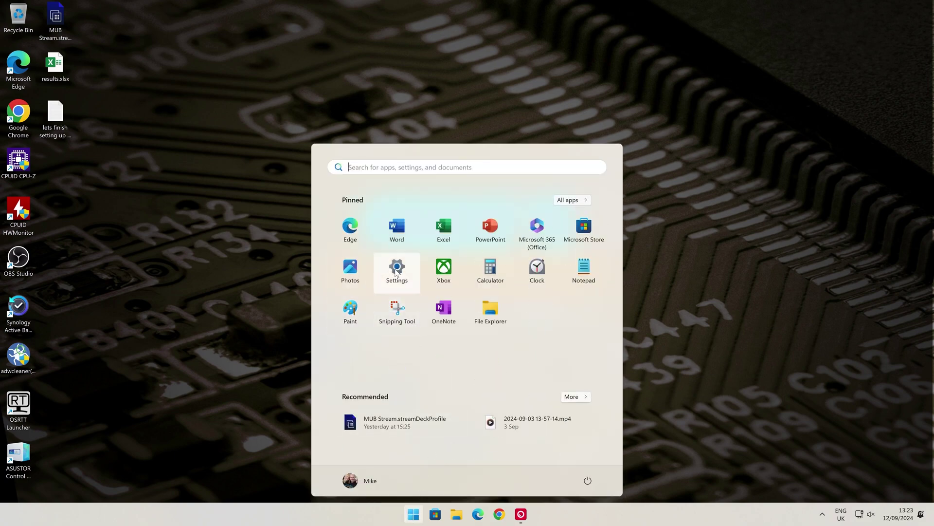
click(397, 273)
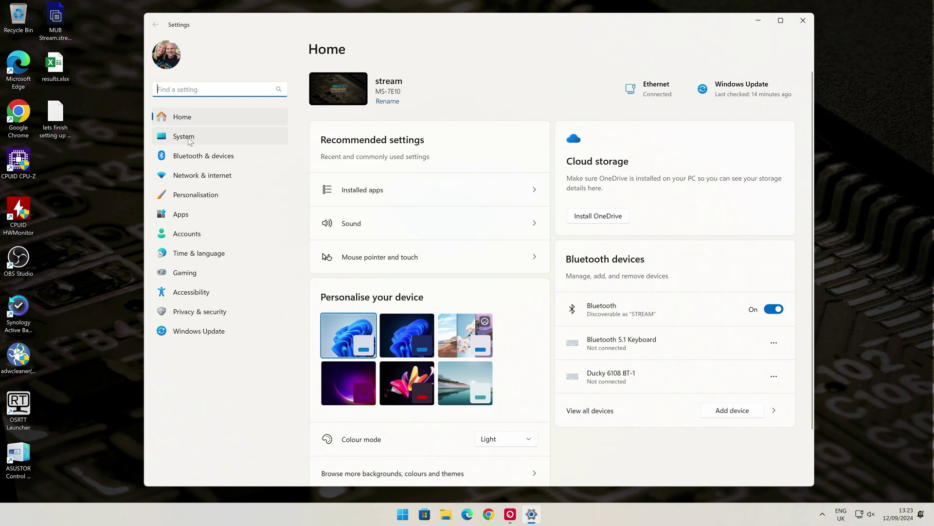
click(191, 140)
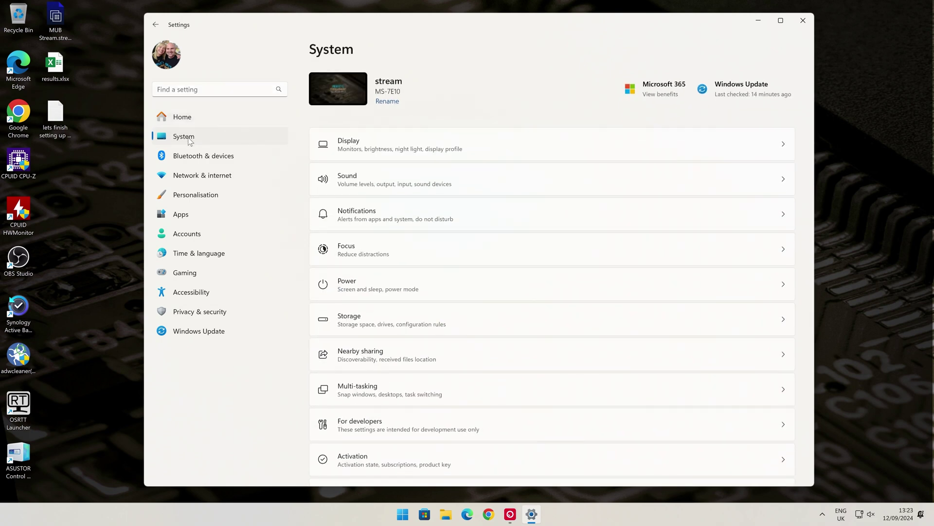
click(391, 215)
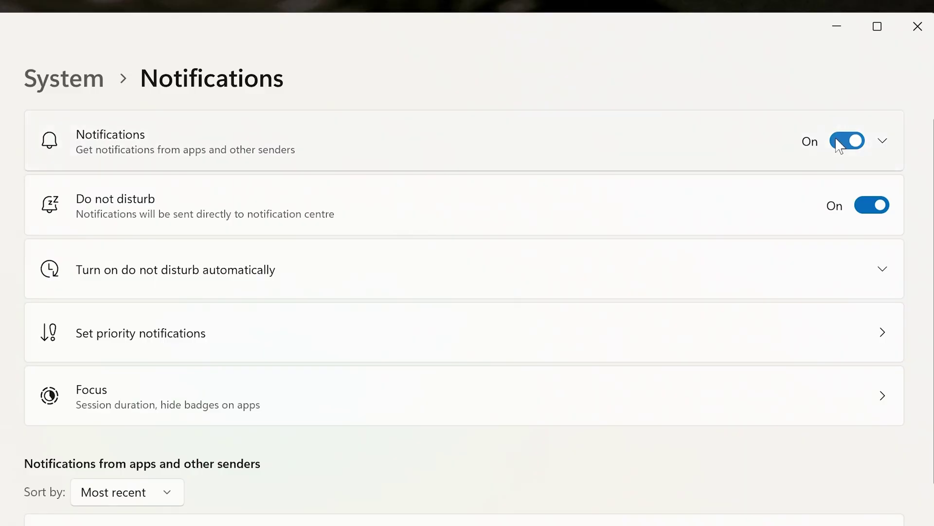
- Switch Notifications off and on twice, leaving notifications on
click(760, 87)
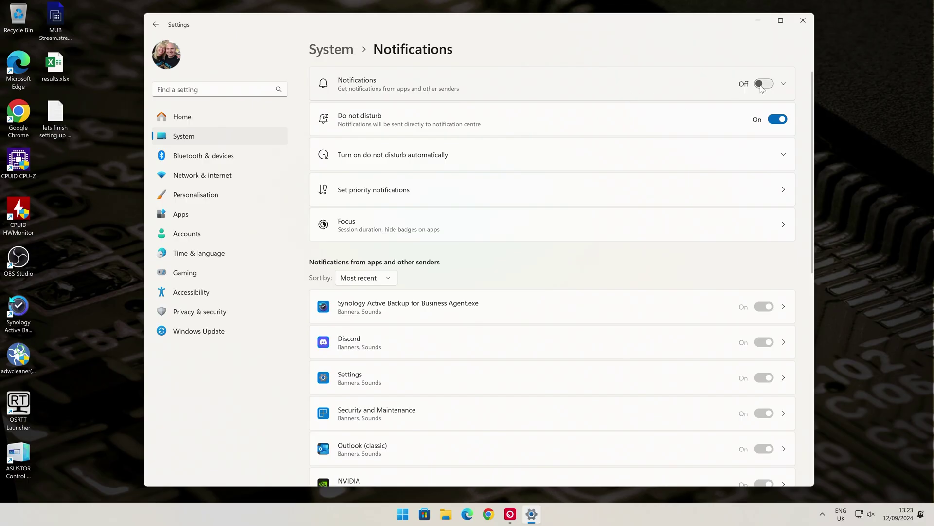
click(762, 85)
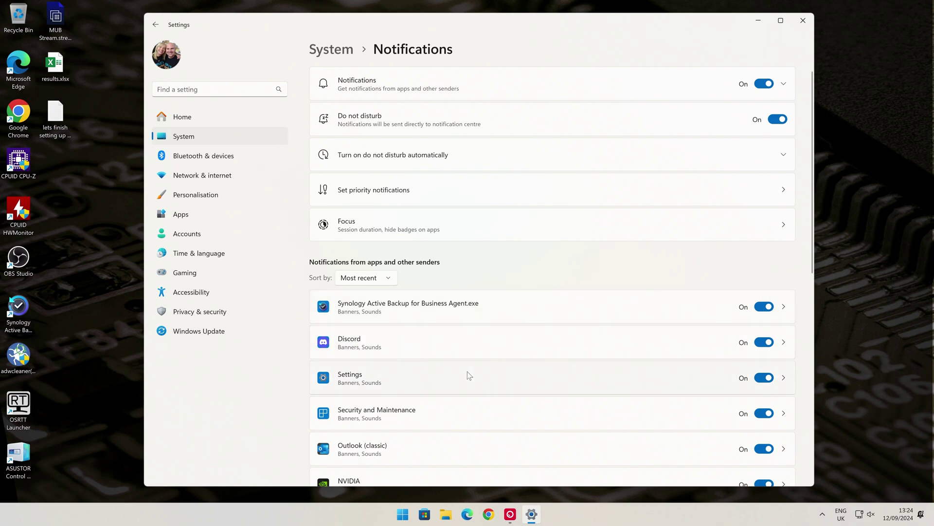
click(763, 84)
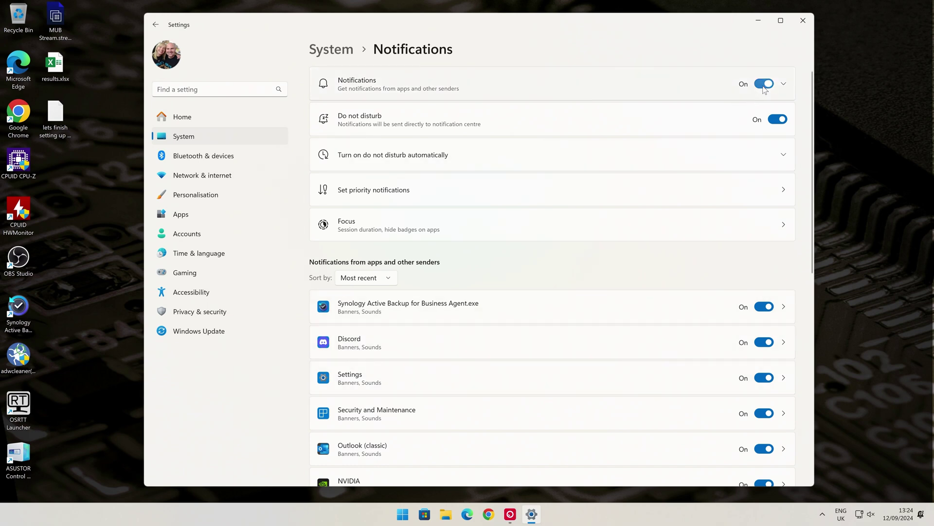
click(764, 85)
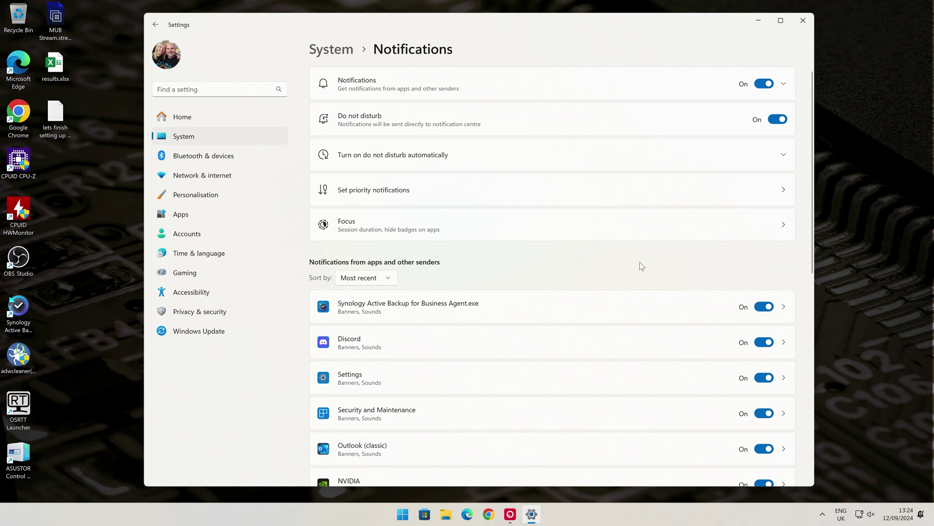
scroll(642, 266, down, 8)
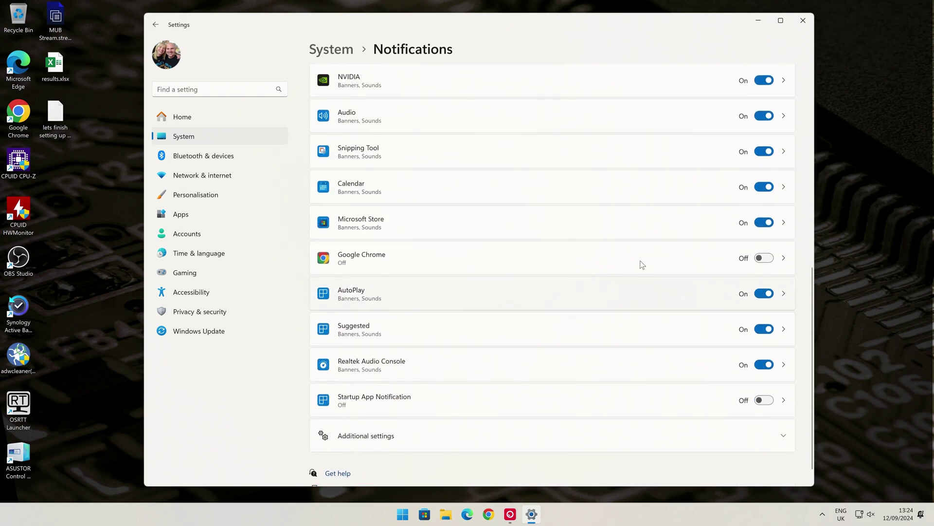
- Expand Additional settings at the bottom of the Notifications page to show the welcome, finish-setup and tips options
scroll(642, 265, down, 1)
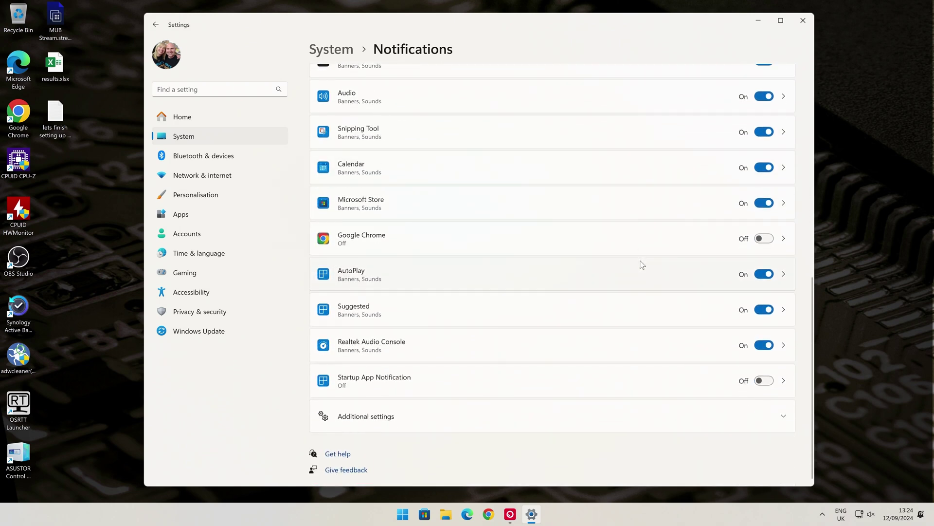
click(435, 417)
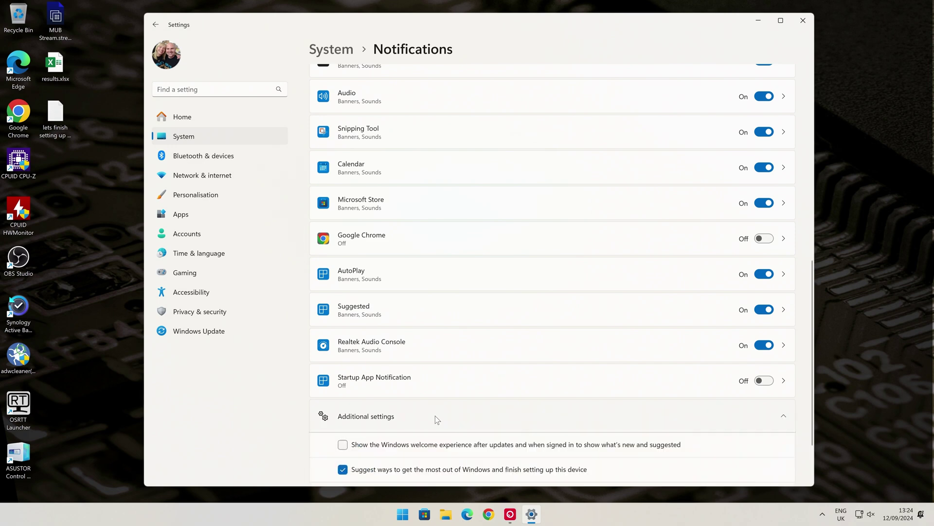
scroll(435, 417, down, 3)
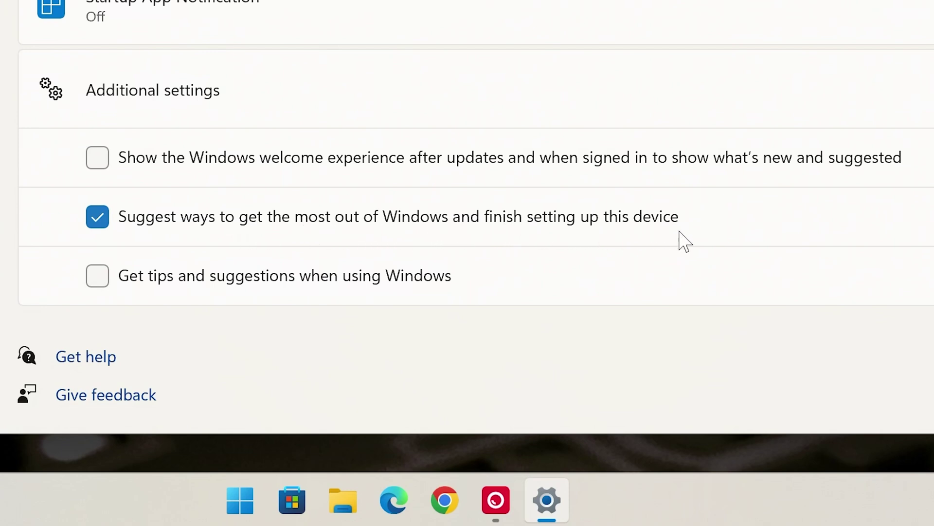
- Toggle the welcome experience, finish-setup suggestions and tips checkboxes, ending with all three unchecked
click(102, 219)
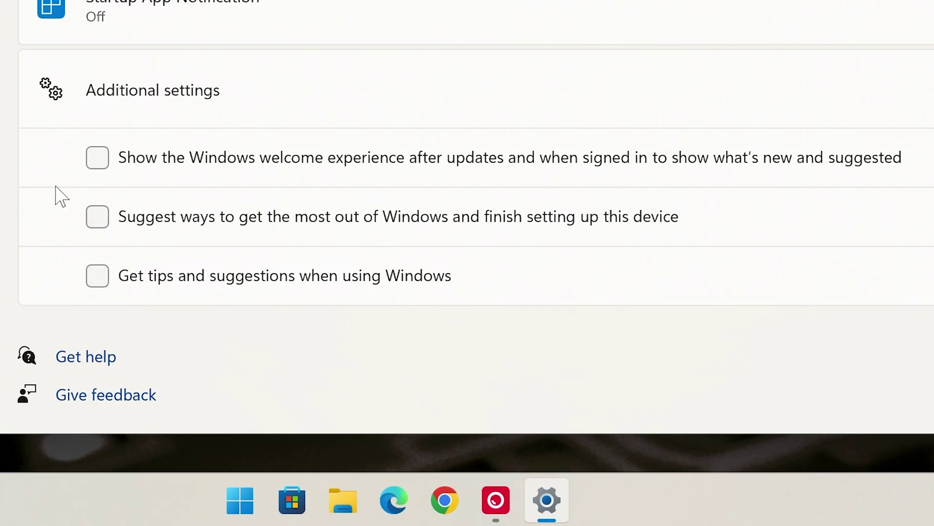
click(94, 159)
click(95, 215)
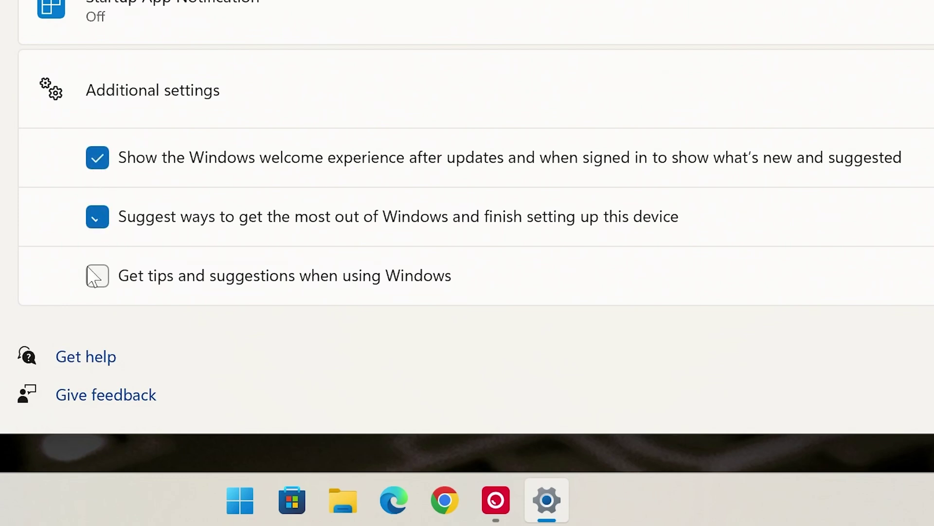
click(90, 273)
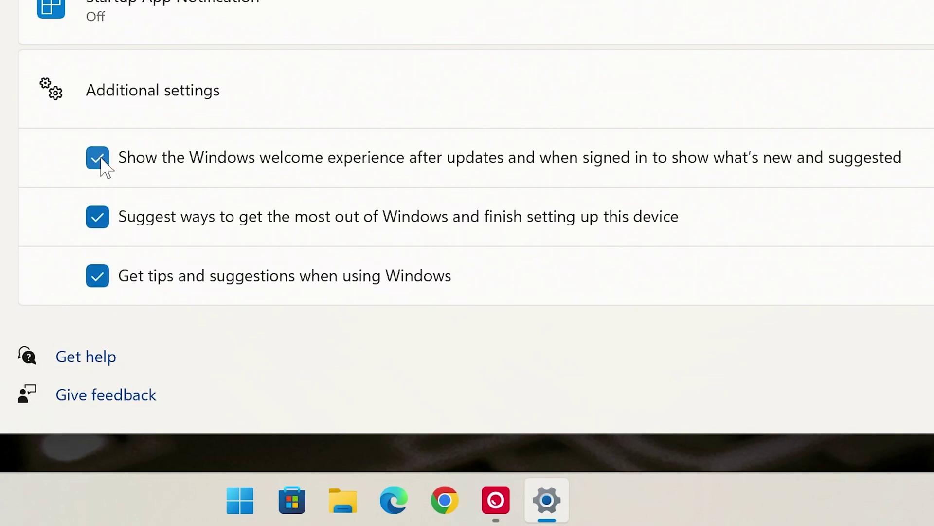
click(101, 158)
click(98, 216)
click(96, 278)
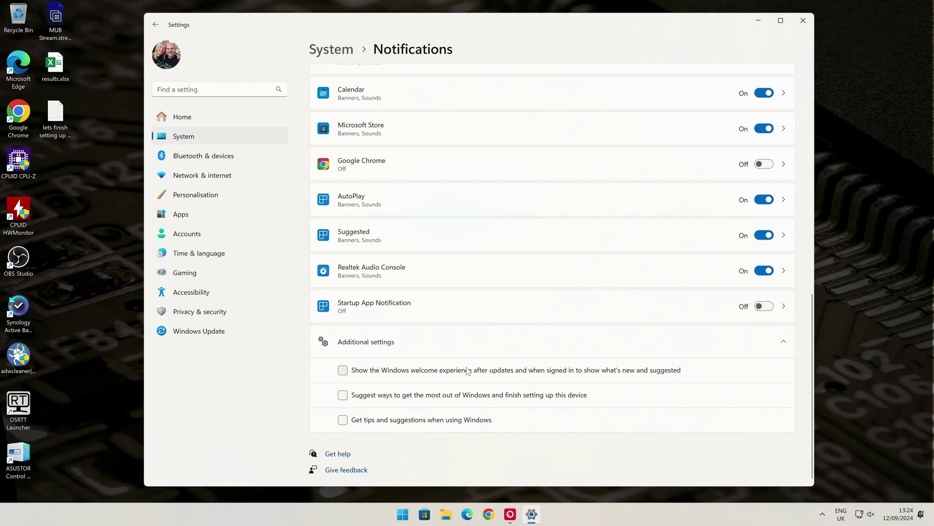
- Re-check the welcome experience, finish-setting-up suggestions and tips options
click(343, 370)
click(342, 395)
click(343, 420)
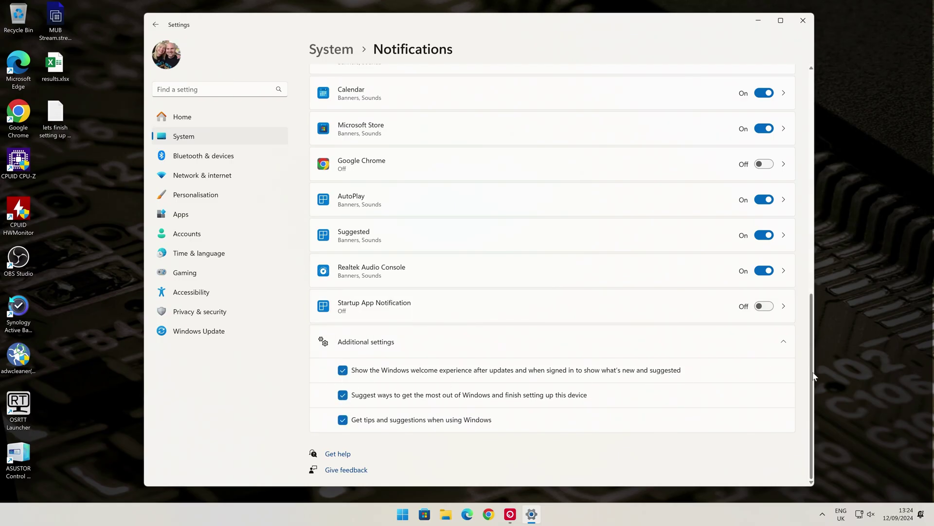
drag(809, 376, 762, 140)
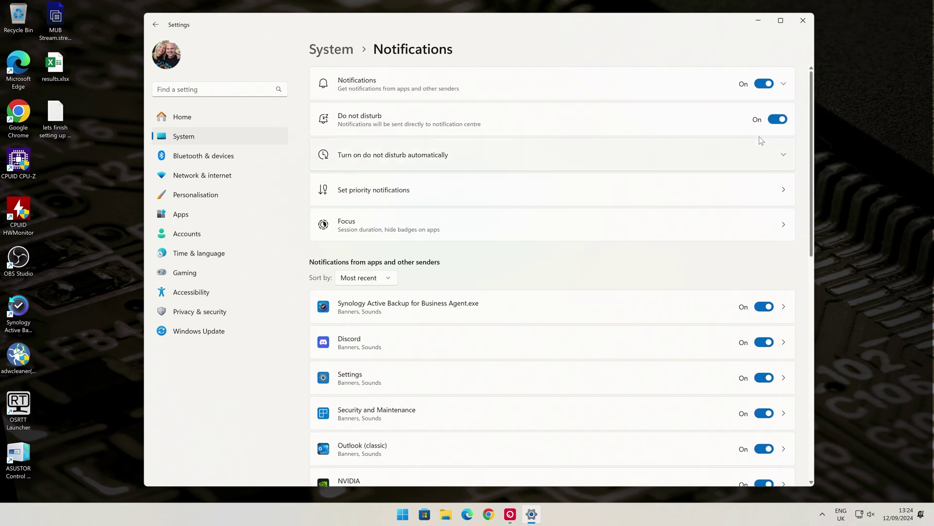
- Switch all notifications off
click(764, 83)
scroll(583, 375, down, 15)
scroll(579, 369, down, 1)
- Uncheck all three additional options, close Settings, and open the desktop registry script in Notepad
click(344, 370)
click(344, 395)
click(343, 420)
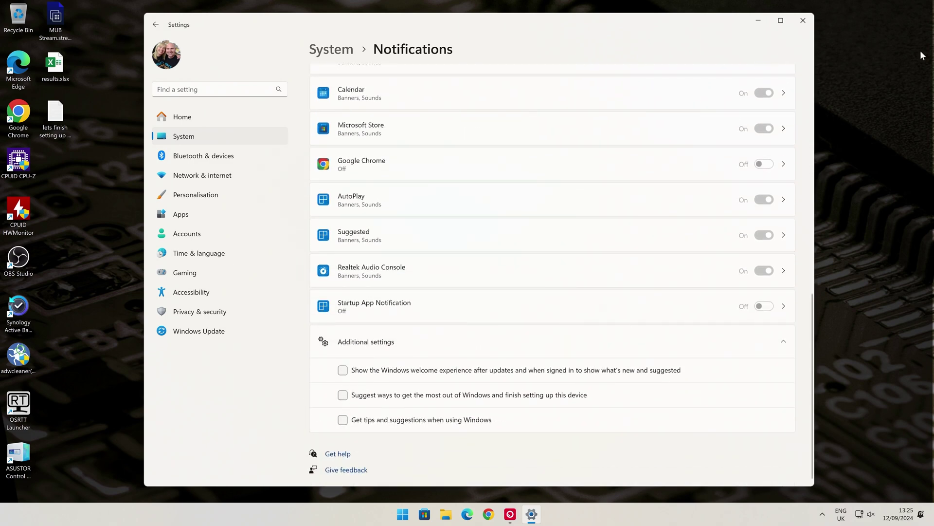
click(803, 22)
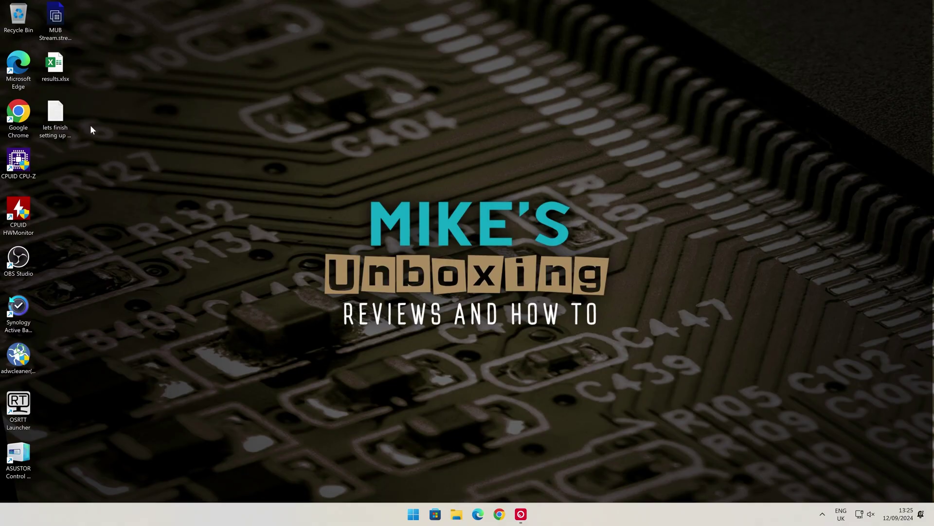
double_click(55, 117)
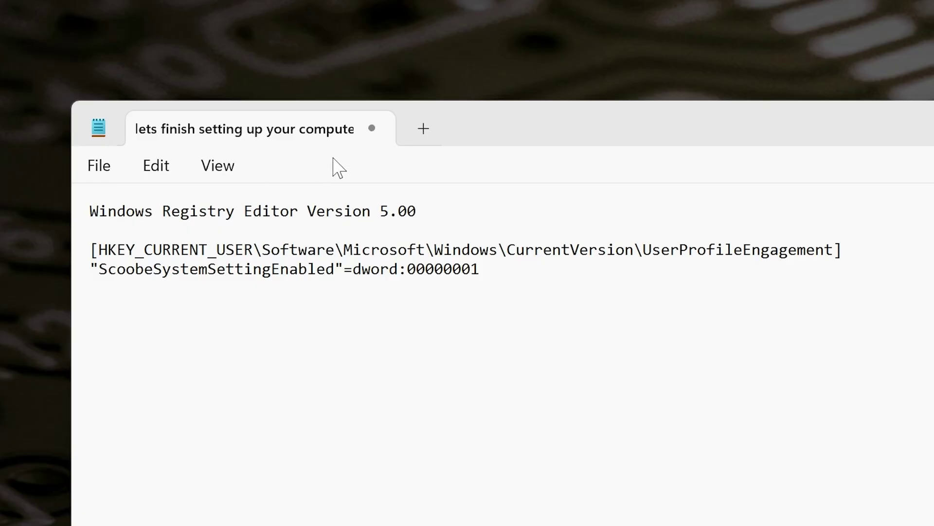
- Replace the trailing 1 of the ScoobeSystemSettingEnabled dword with 0, making it 00000000
click(476, 273)
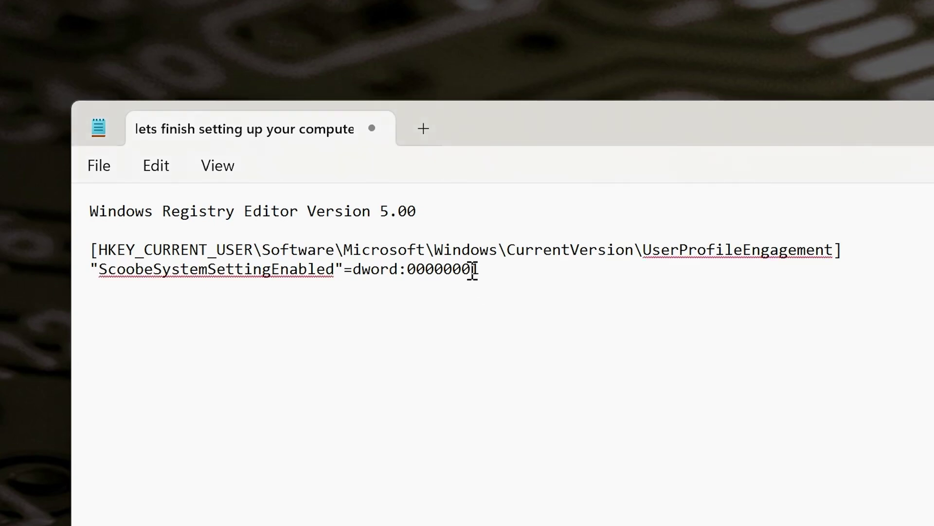
key(BackSpace)
text(0)
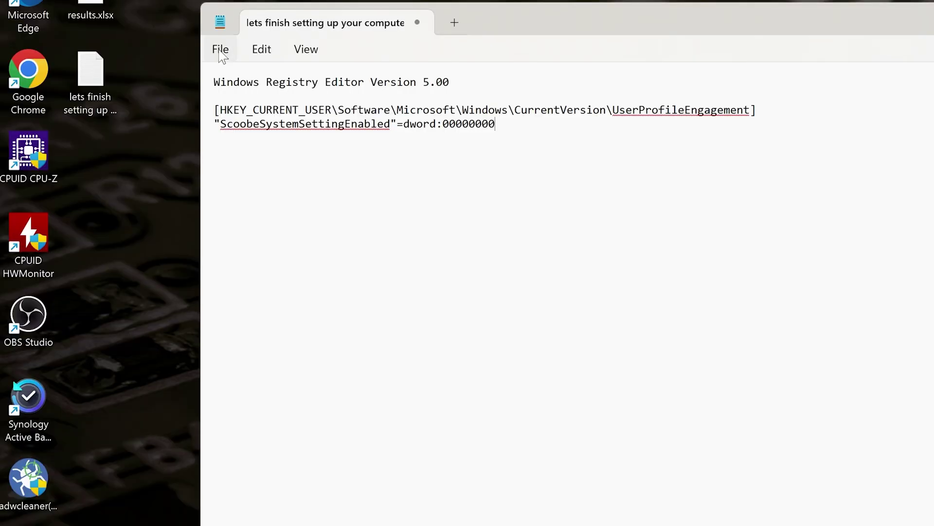
- Save the script to the desktop as 'lets finish setting up your computer.reg' with All files type
click(99, 165)
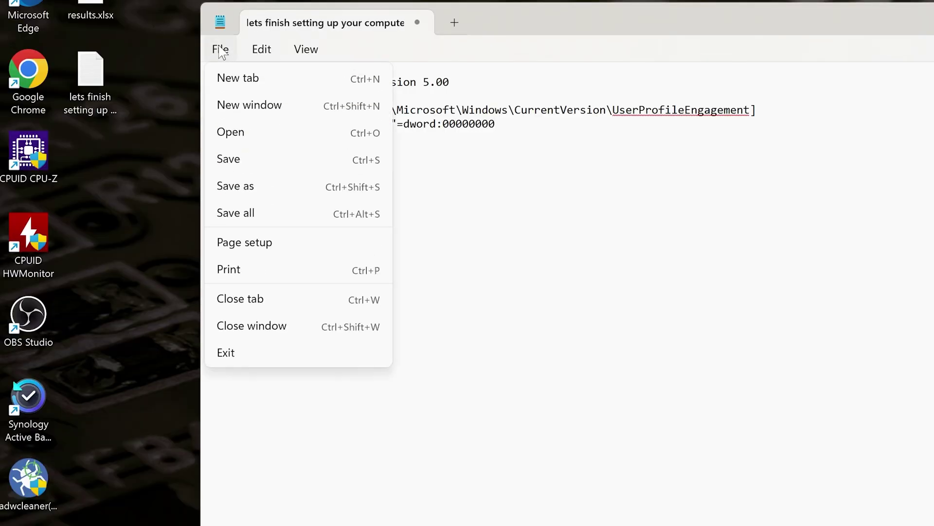
click(248, 188)
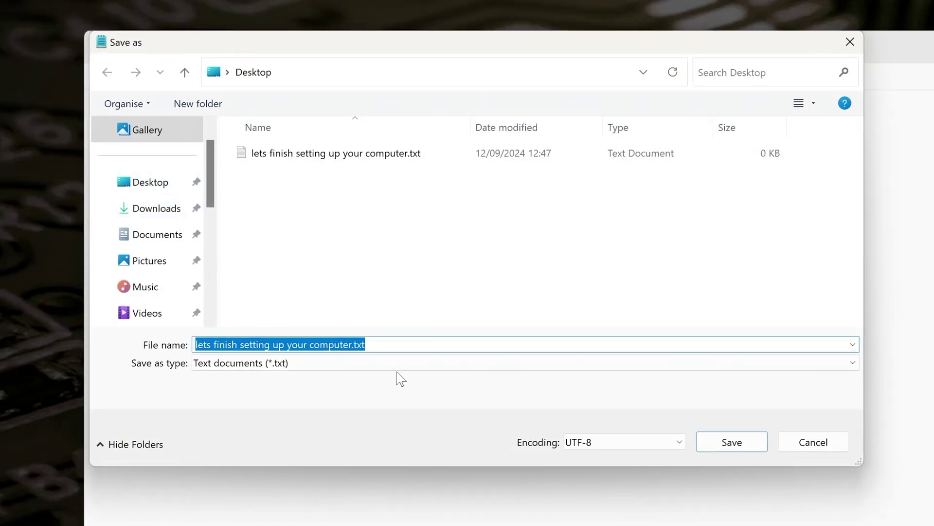
click(402, 365)
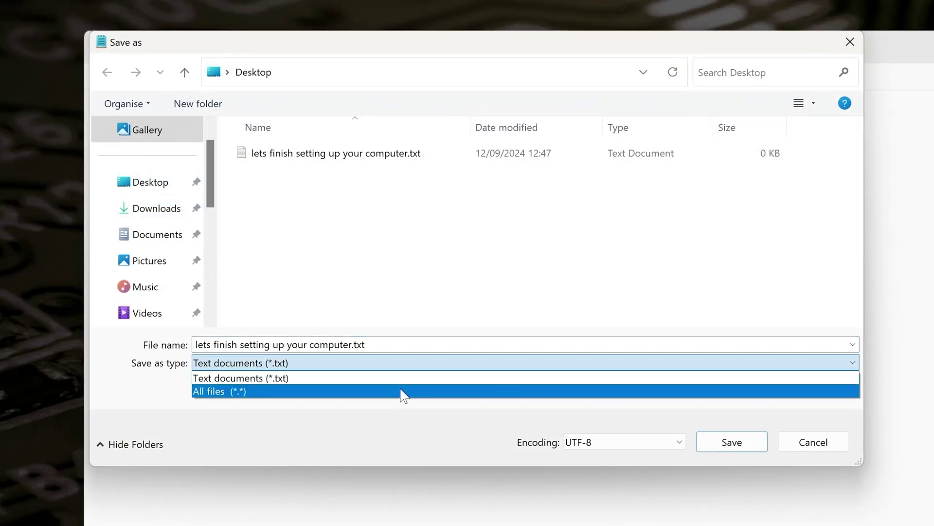
click(402, 393)
click(386, 350)
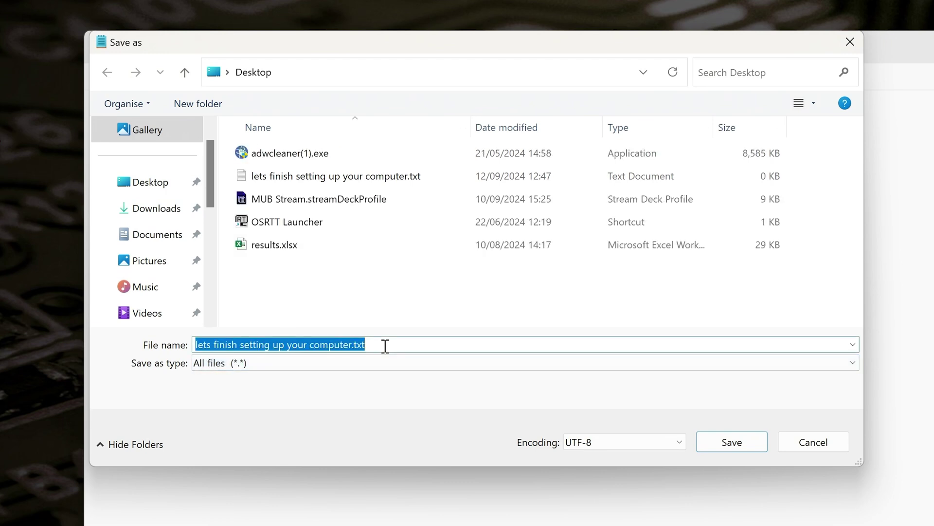
click(386, 350)
key(BackSpace)
key(BackSpace)
key(BackSpace)
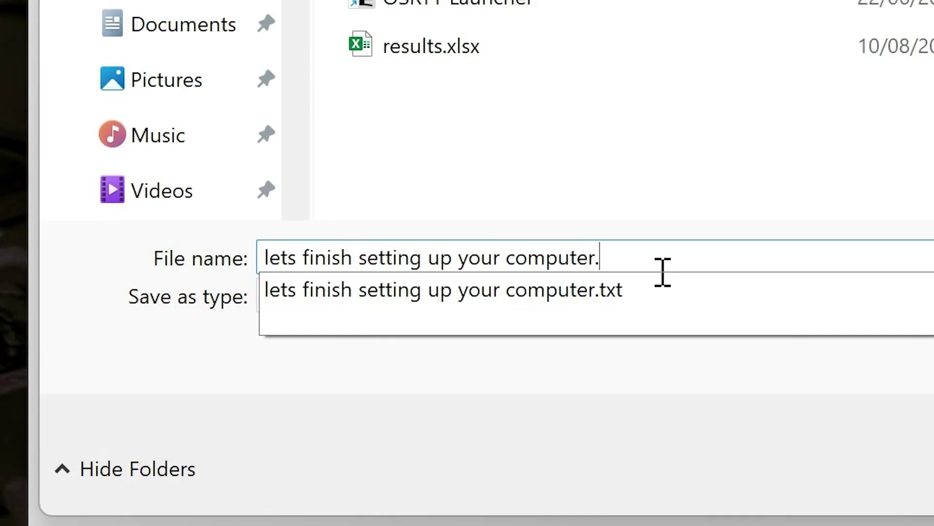
text(reg)
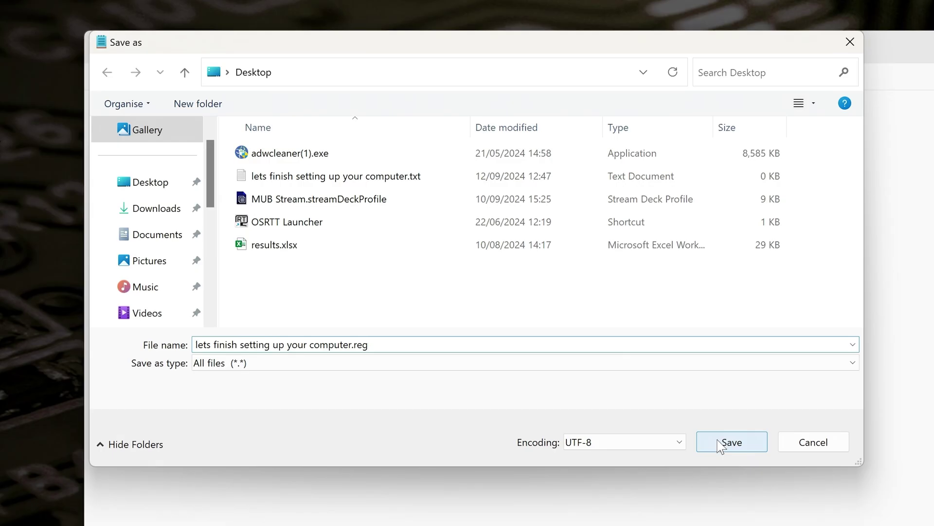
click(721, 444)
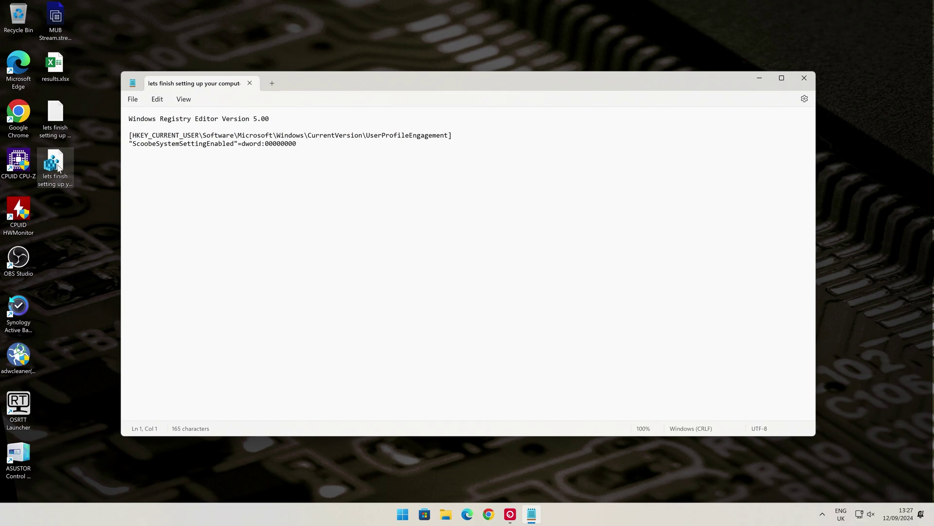
- Merge 'lets finish setting up your computer.reg' into the registry, confirming the UAC and warning prompts
double_click(55, 163)
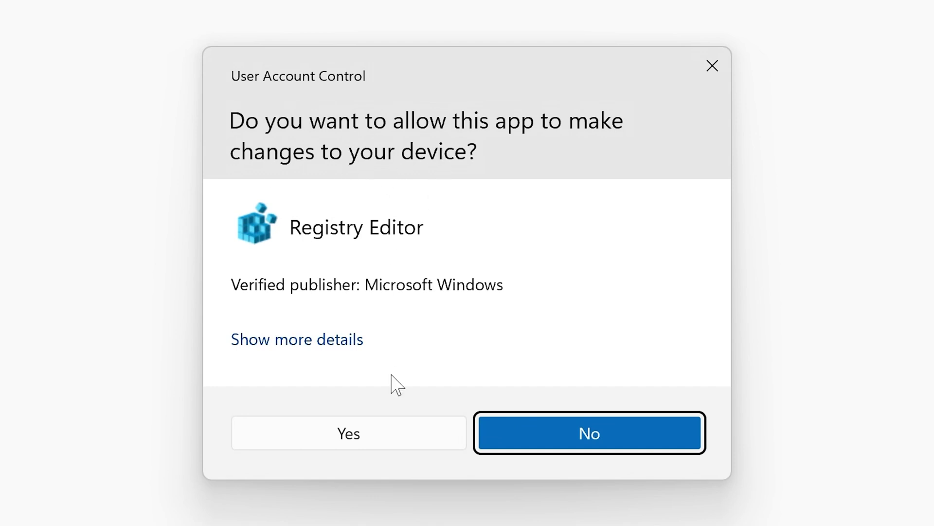
click(379, 438)
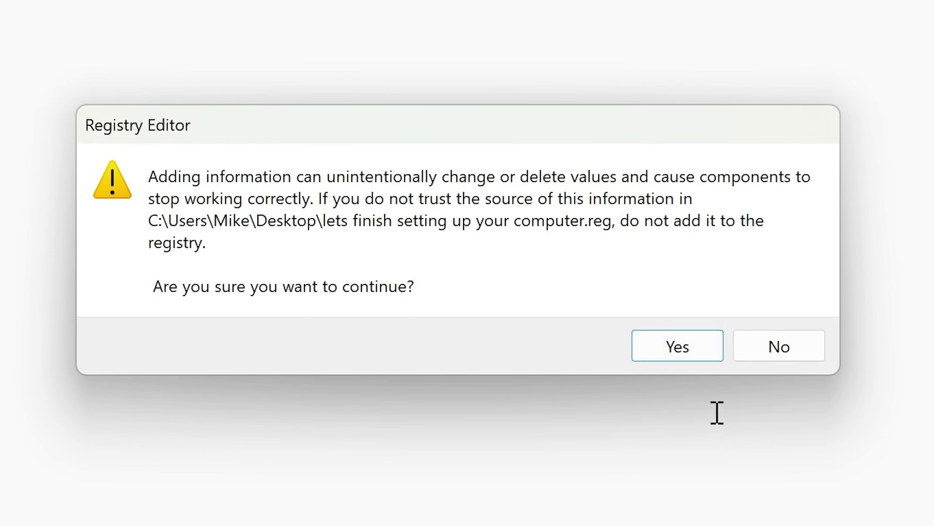
click(676, 347)
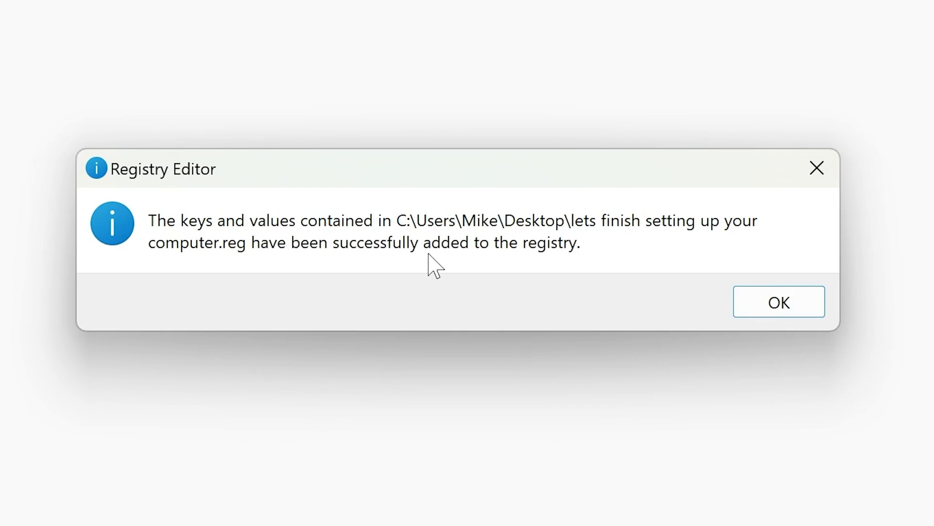
click(764, 316)
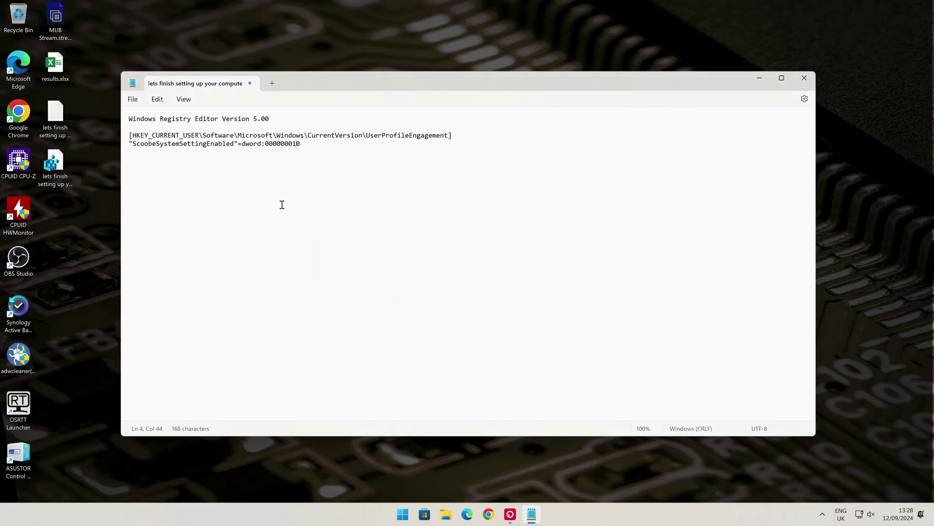
- Save the script to the desktop as 'lets finish setting up your computer enable.reg' with All files type
click(132, 99)
click(148, 183)
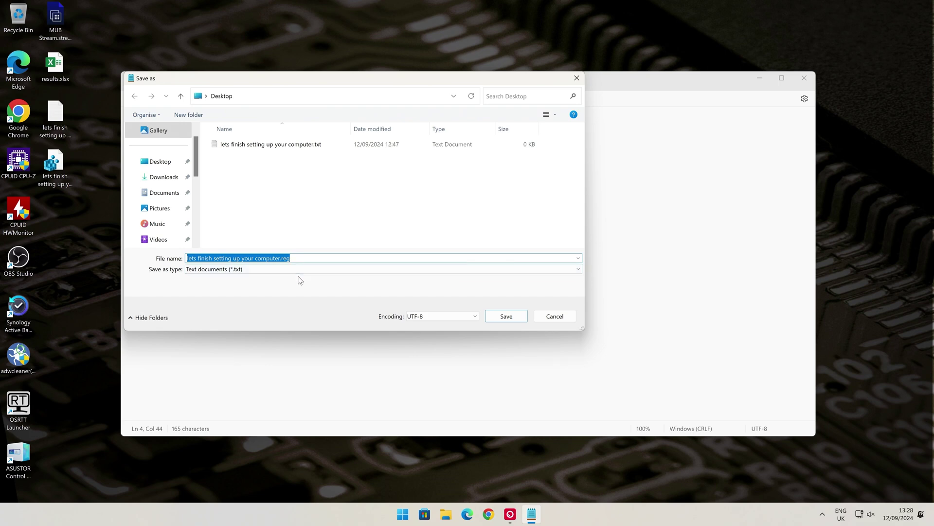
key(End)
key(BackSpace)
key(BackSpace)
key(BackSpace)
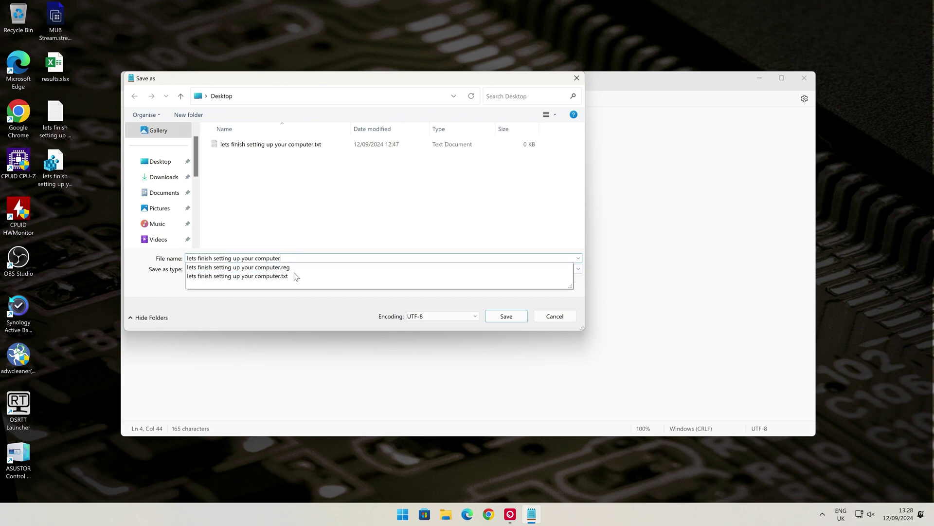
key(BackSpace)
text(enable)
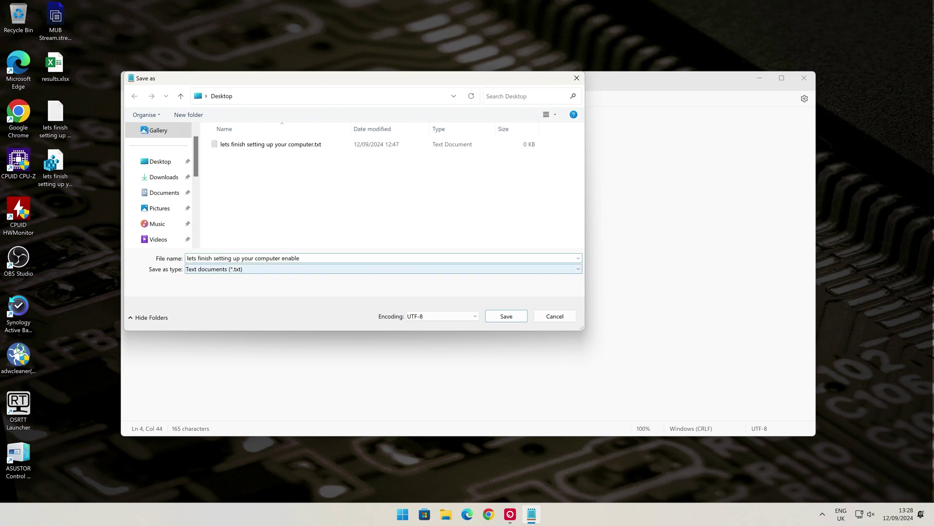
click(299, 271)
click(265, 286)
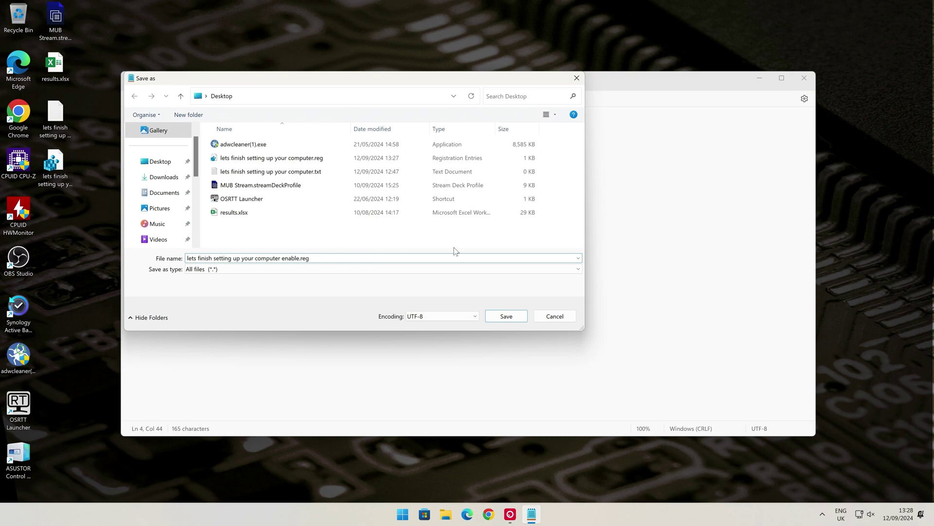
click(512, 316)
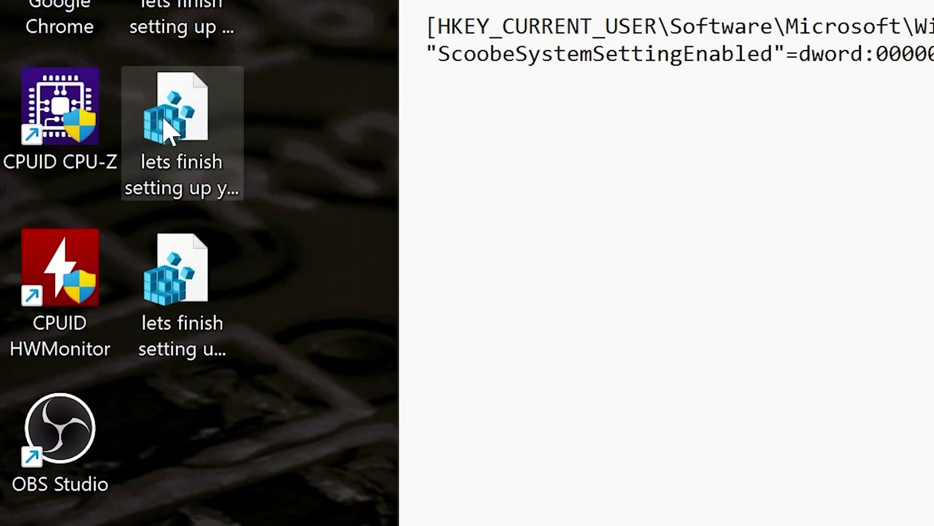
- Check the full names of both .reg files and close Notepad
click(165, 129)
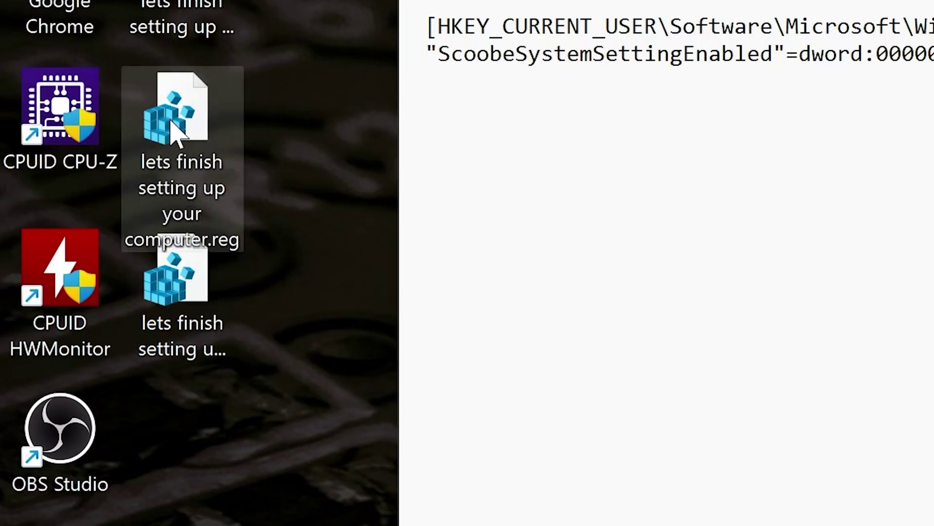
click(183, 294)
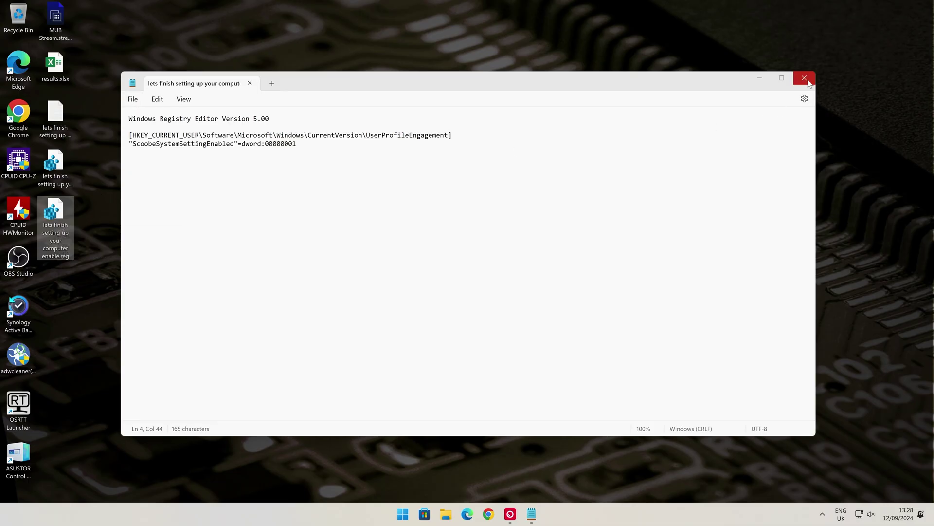
click(804, 79)
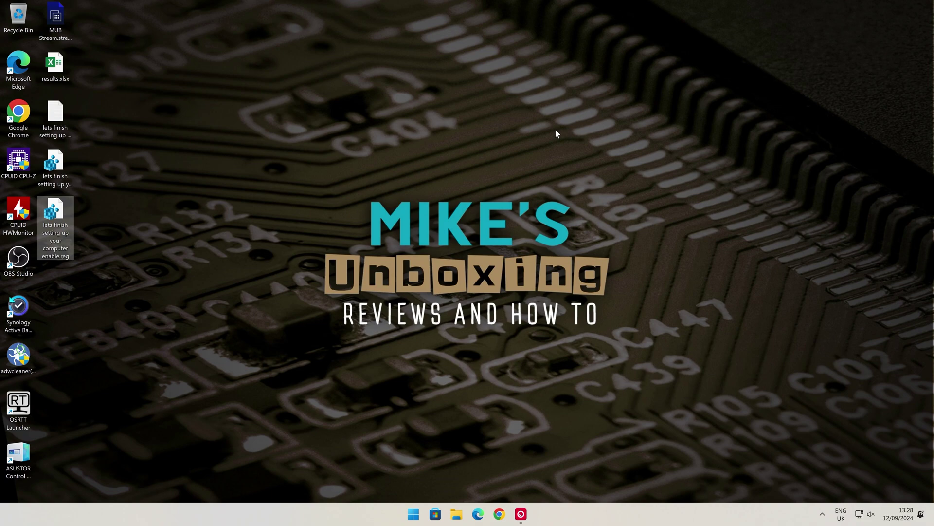